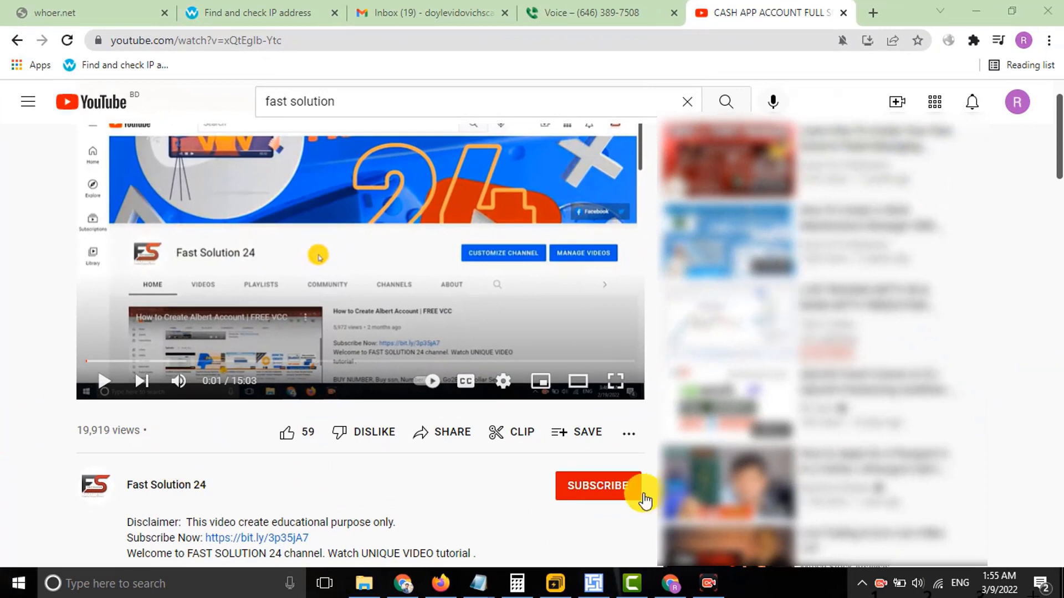
Step: Subscribe to Fast Solution 24, enable all bell notifications, and like the video
{"action": "left_click", "coordinate": [586, 488]}
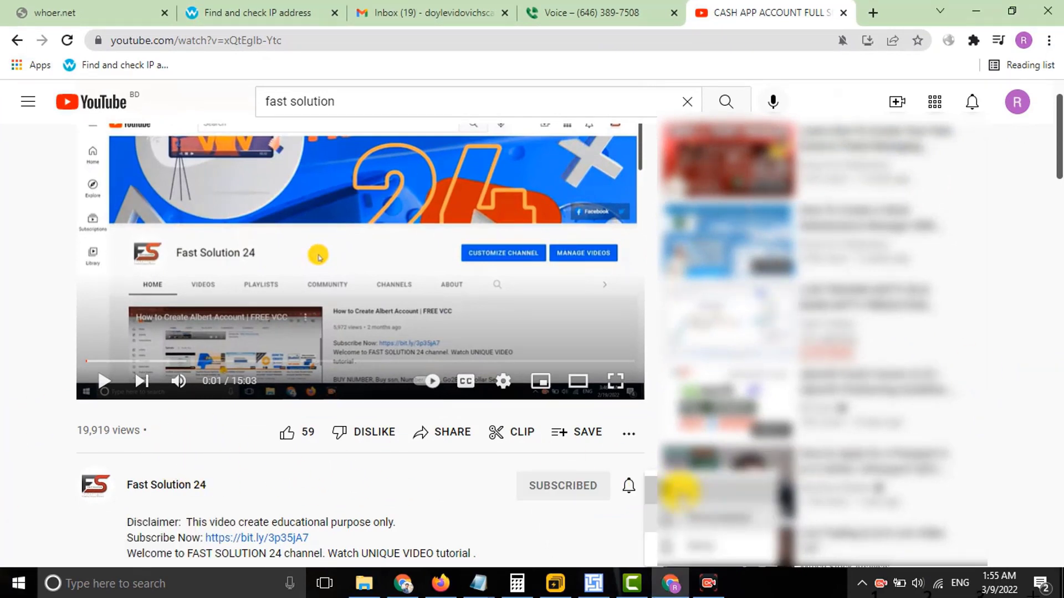
{"action": "left_click", "coordinate": [628, 485]}
{"action": "left_click", "coordinate": [287, 438]}
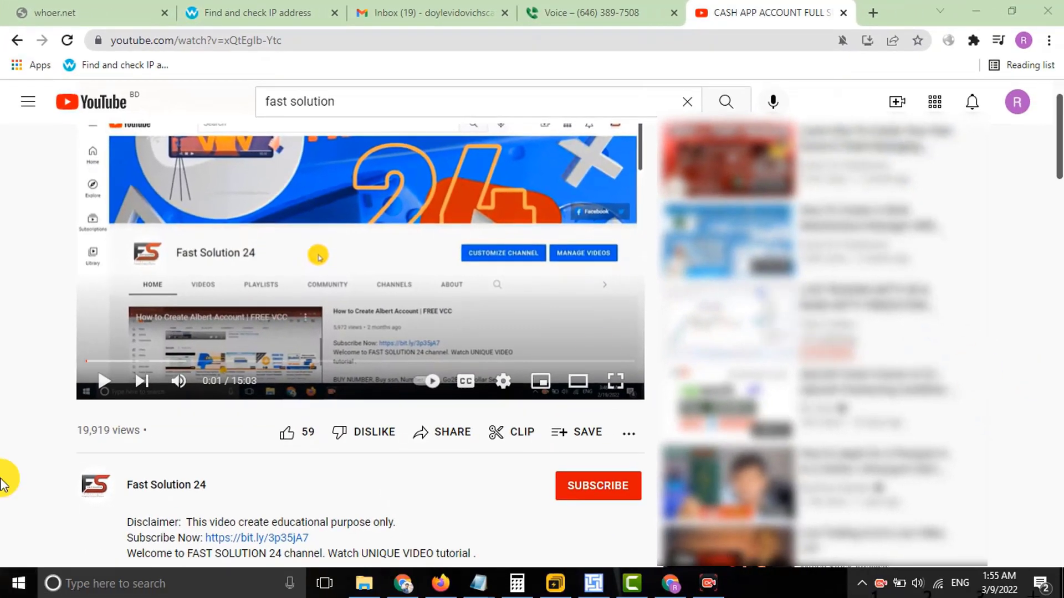
{"action": "left_click", "coordinate": [594, 485]}
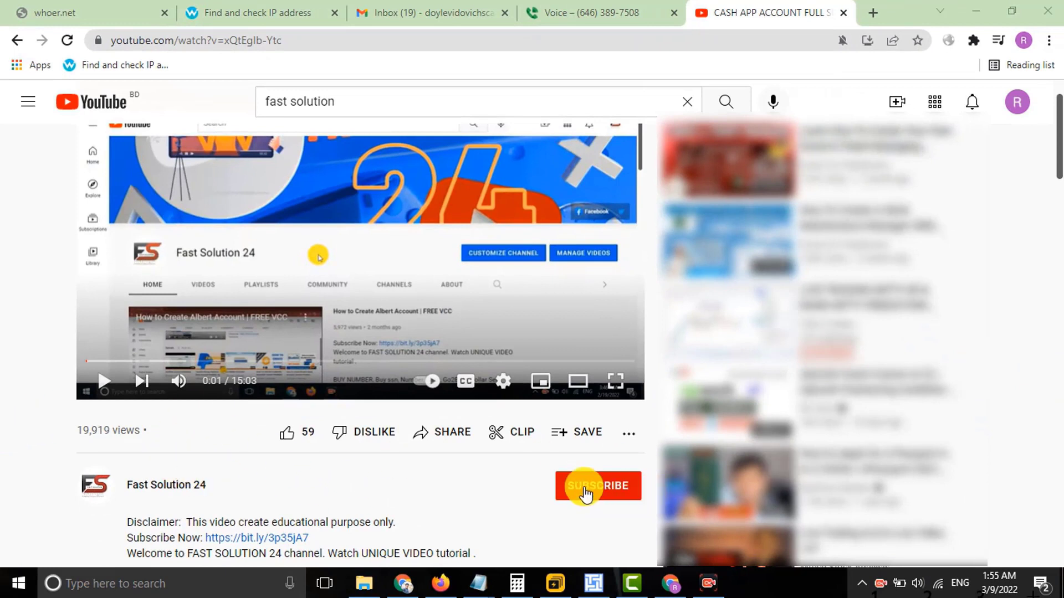
{"action": "left_click", "coordinate": [629, 485]}
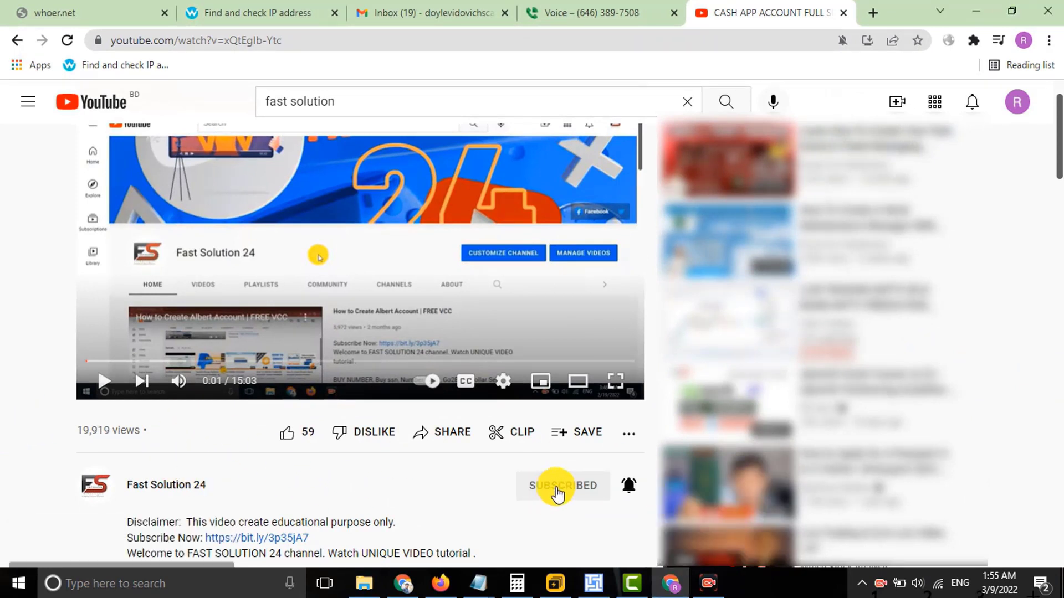
{"action": "left_click", "coordinate": [287, 441]}
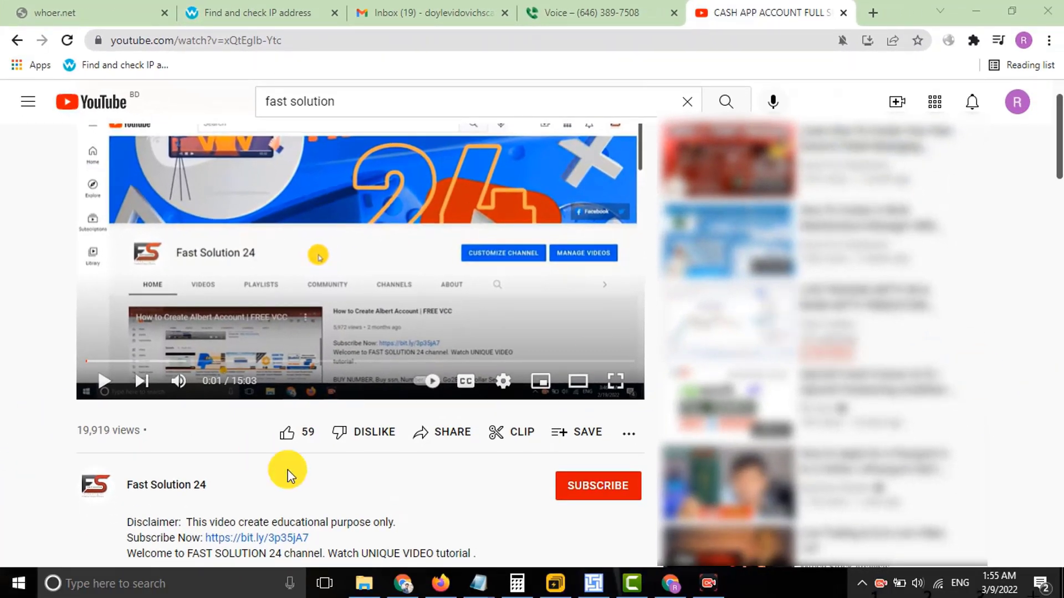
{"action": "left_click", "coordinate": [586, 495]}
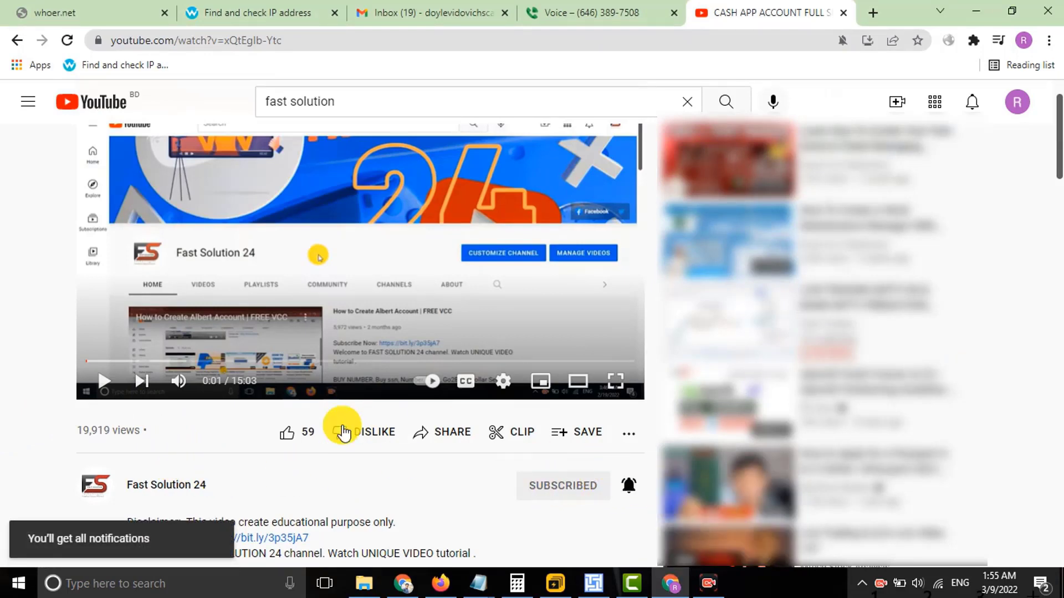
{"action": "left_click", "coordinate": [287, 432]}
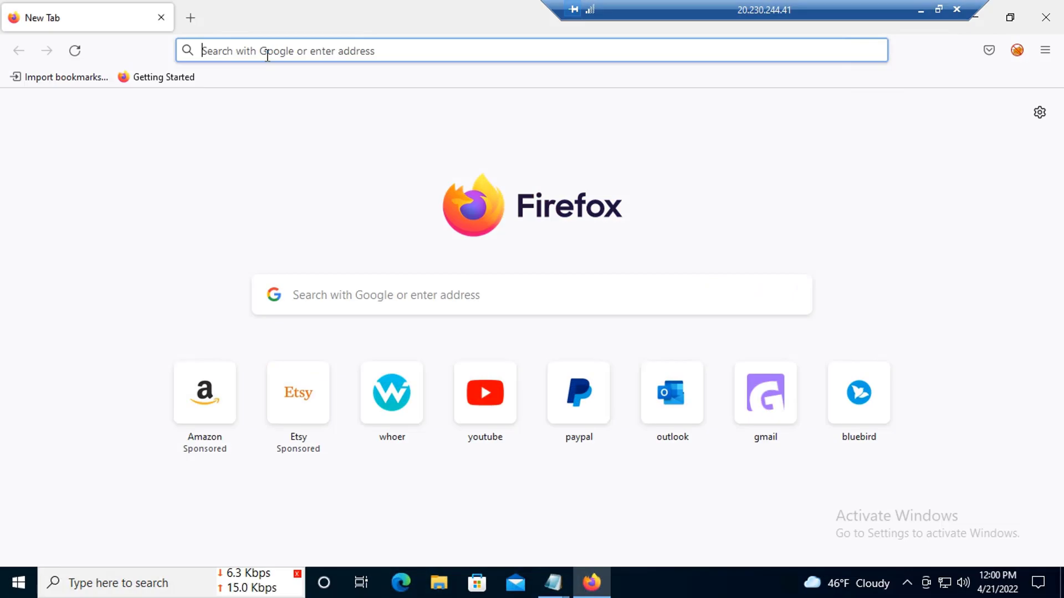
Step: Load whoer.net, then swap its Access denied tab for a blank new tab
{"action": "left_click", "coordinate": [268, 50]}
{"action": "type", "text": "whoer.net/"}
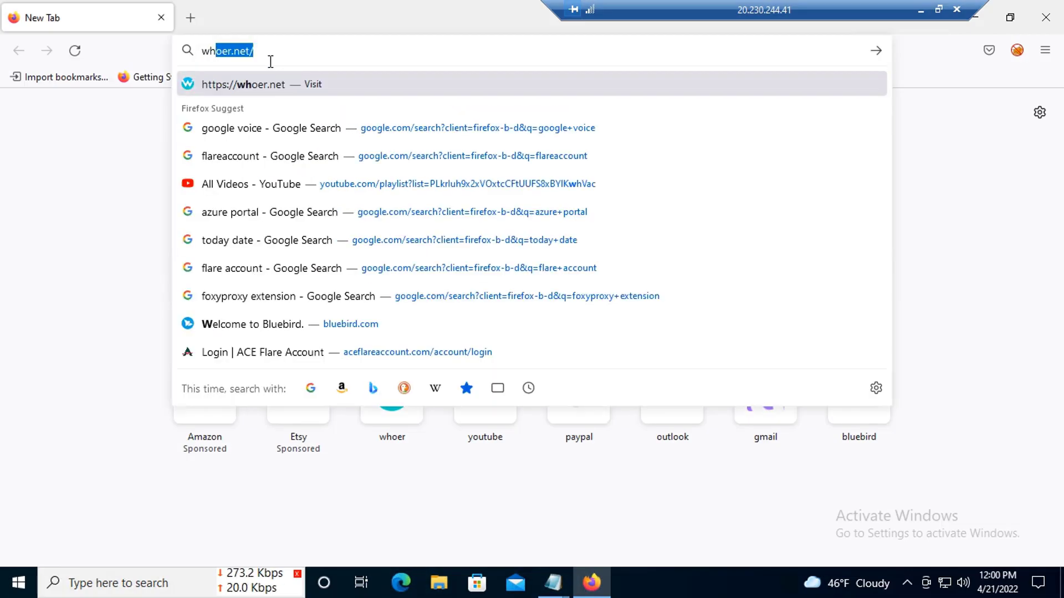
{"action": "key", "text": "Return"}
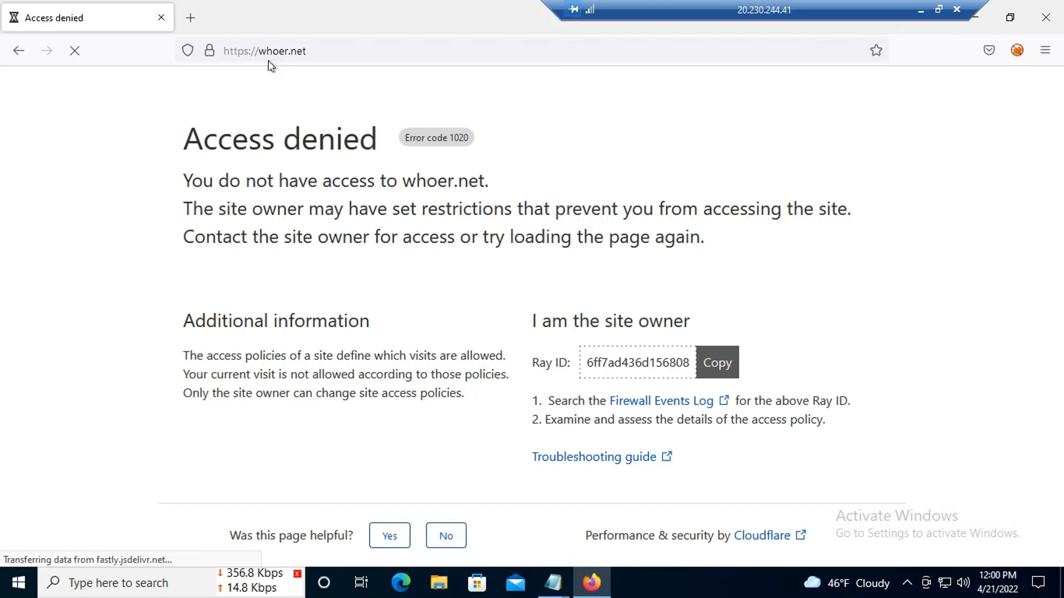
{"action": "left_click", "coordinate": [190, 18]}
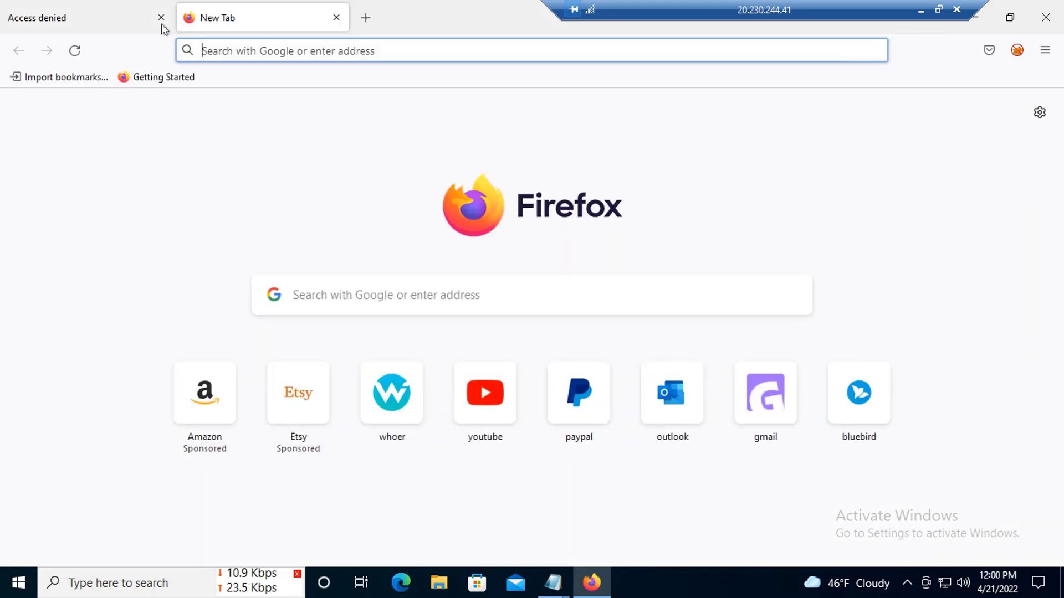
{"action": "left_click", "coordinate": [161, 18]}
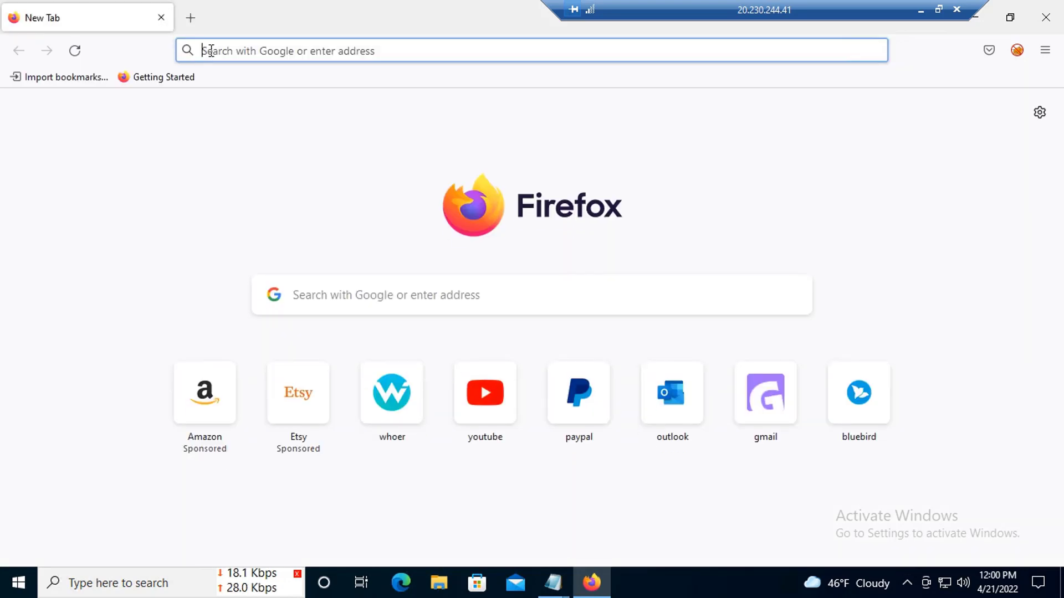
Step: Search check2ip, confirm on 2IP.me the IP is 20.230.244.41, then open a new tab
{"action": "type", "text": "che"}
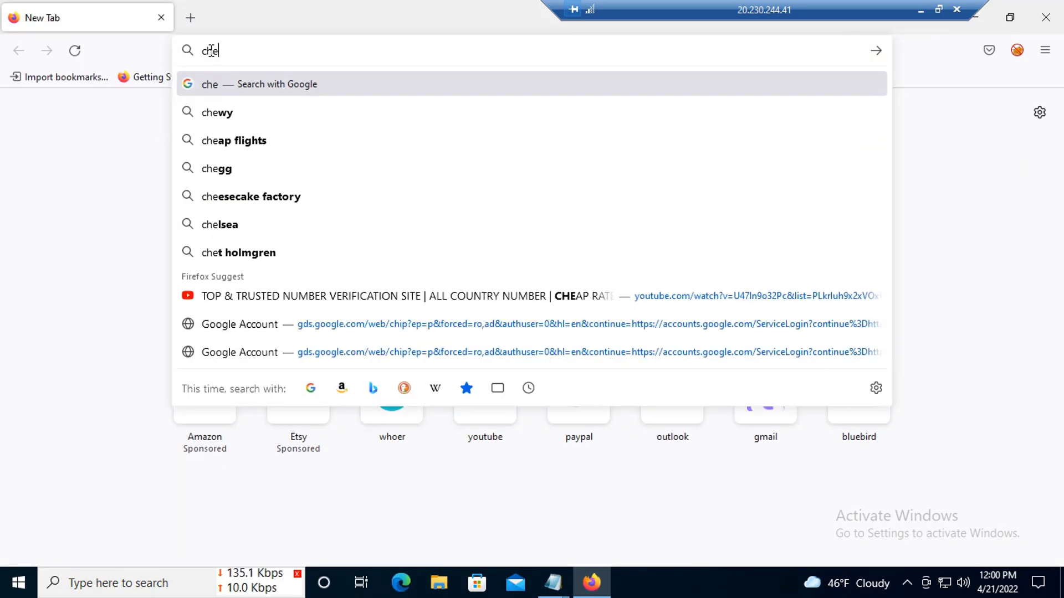
{"action": "type", "text": "ck2"}
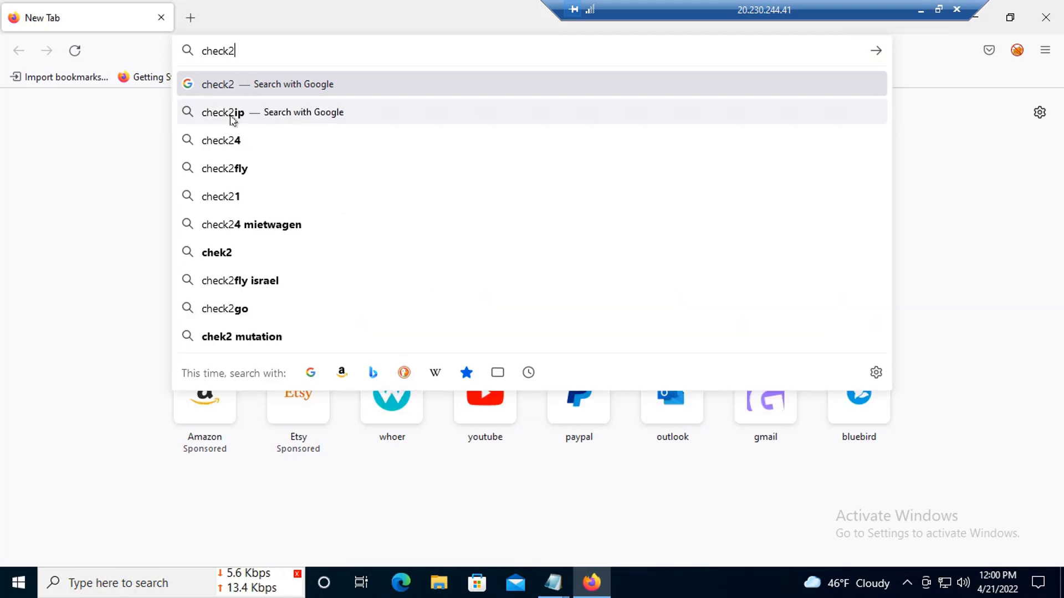
{"action": "left_click", "coordinate": [209, 112]}
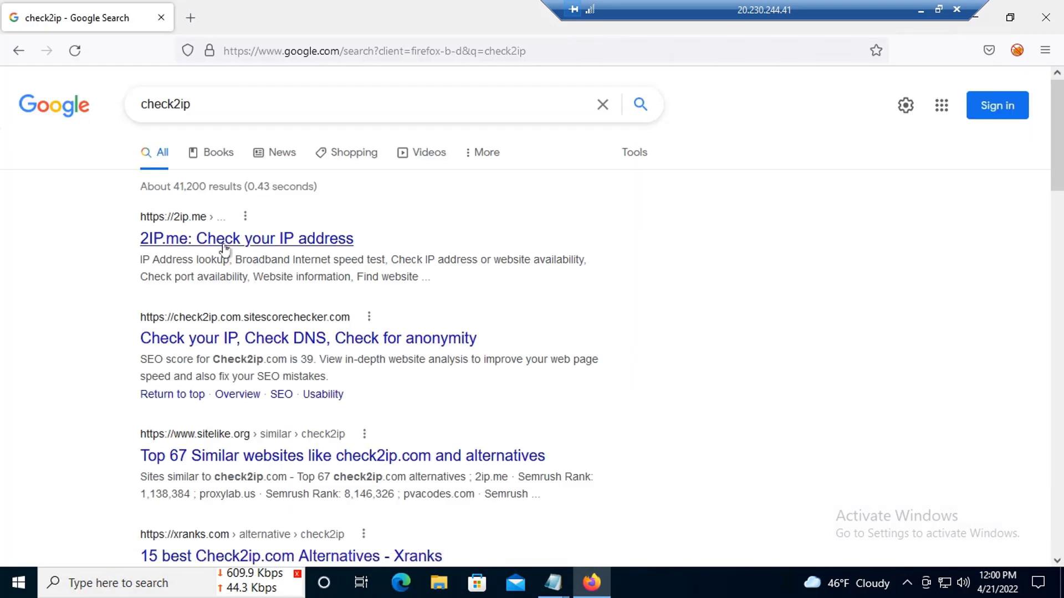
{"action": "left_click", "coordinate": [293, 242]}
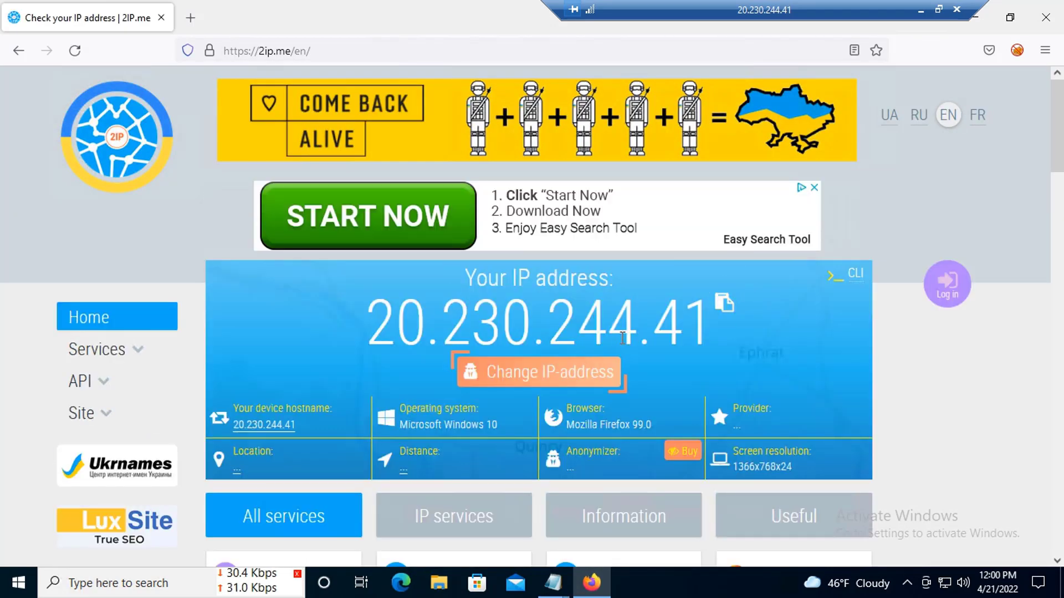
{"action": "scroll", "coordinate": [643, 338], "scroll_direction": "down", "scroll_amount": 2}
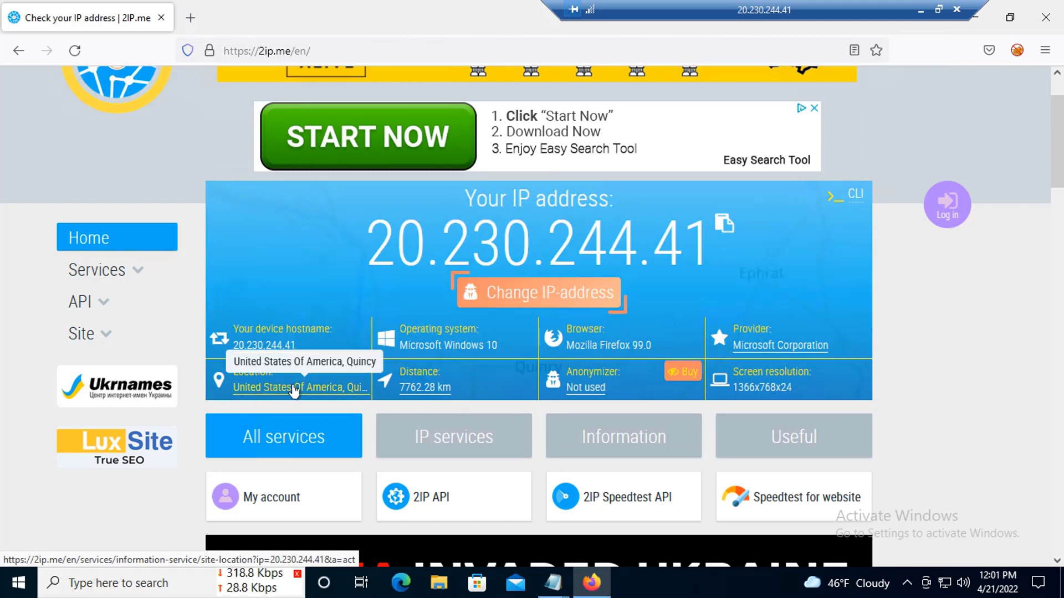
{"action": "left_click", "coordinate": [190, 18]}
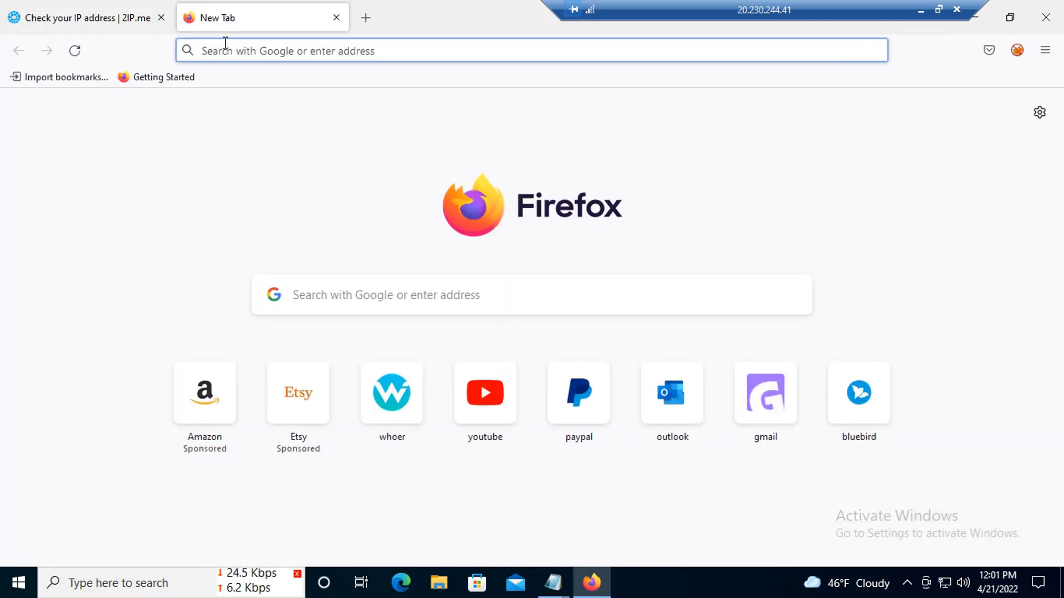
Step: Go to gmail.com, discarding the google.com autocomplete suggestion
{"action": "type", "text": "go"}
{"action": "key", "text": "BackSpace"}
{"action": "key", "text": "BackSpace"}
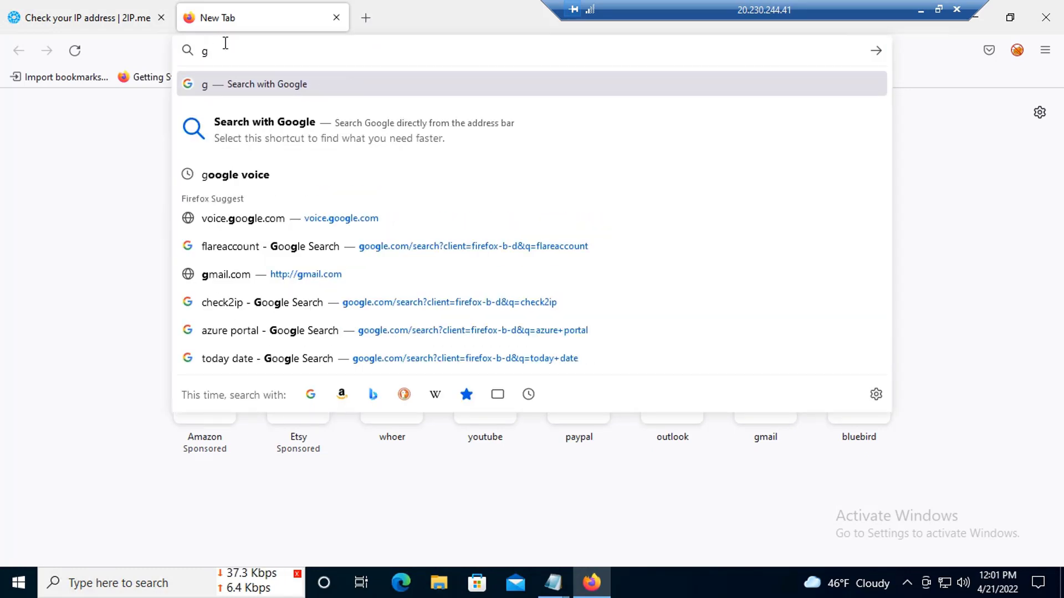
{"action": "type", "text": "mail.com"}
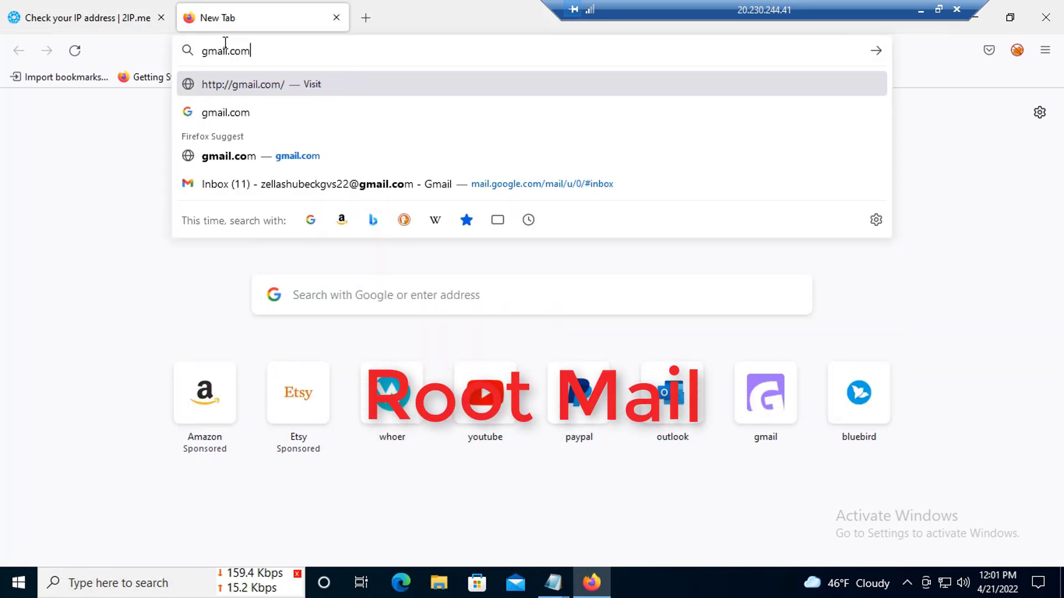
{"action": "key", "text": "Return"}
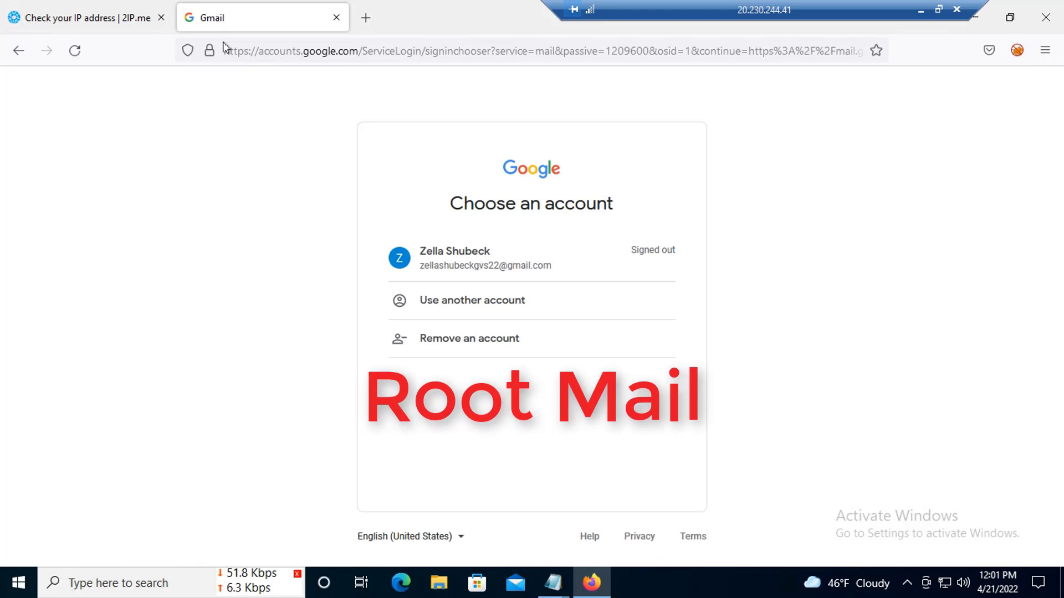
Step: Remove the saved Google account from this browser and confirm the removal
{"action": "left_click", "coordinate": [481, 341]}
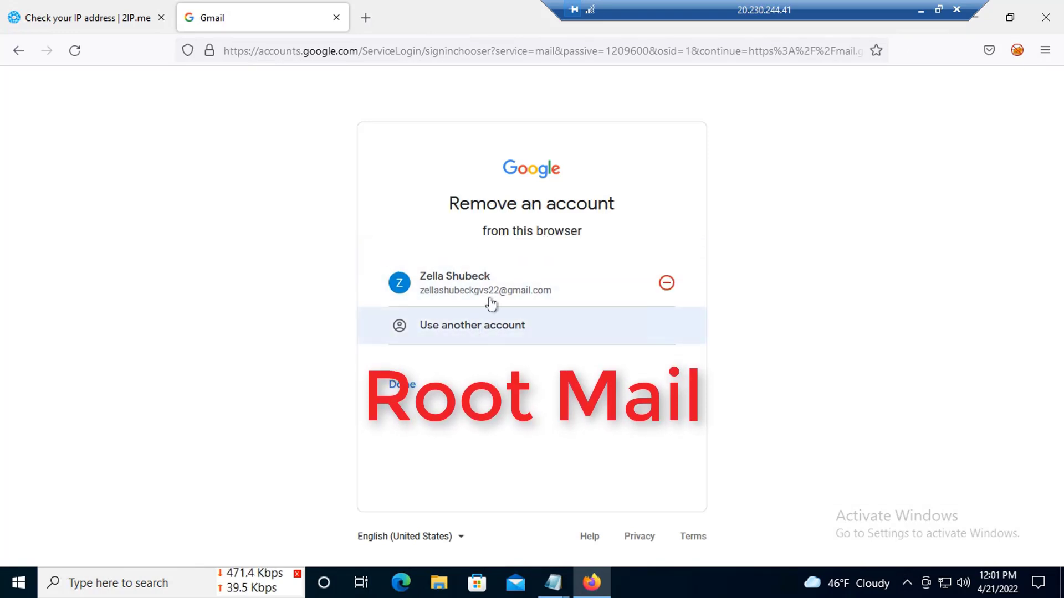
{"action": "left_click", "coordinate": [665, 284]}
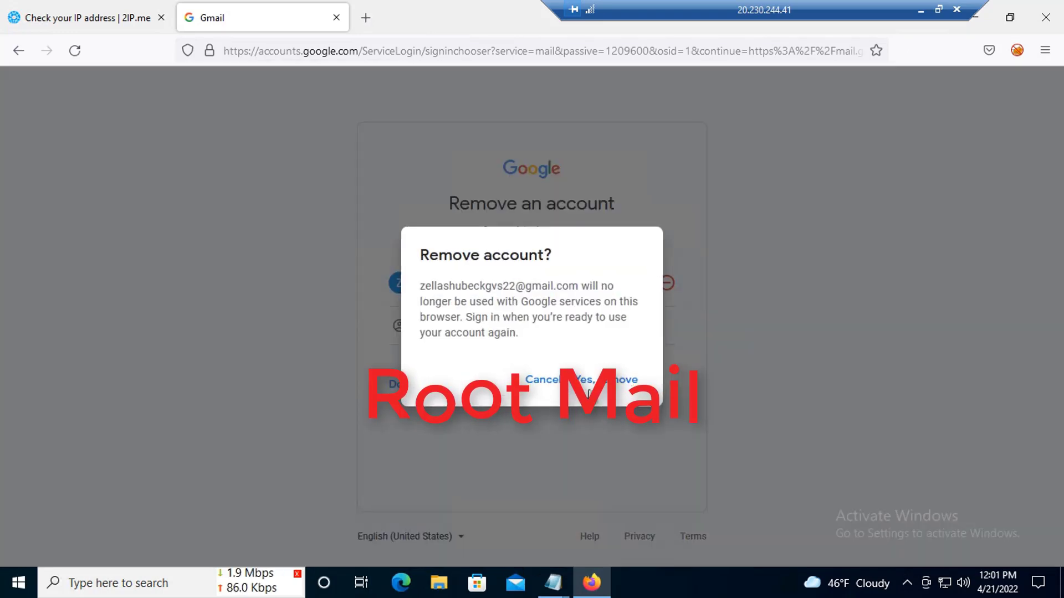
{"action": "left_click", "coordinate": [592, 382]}
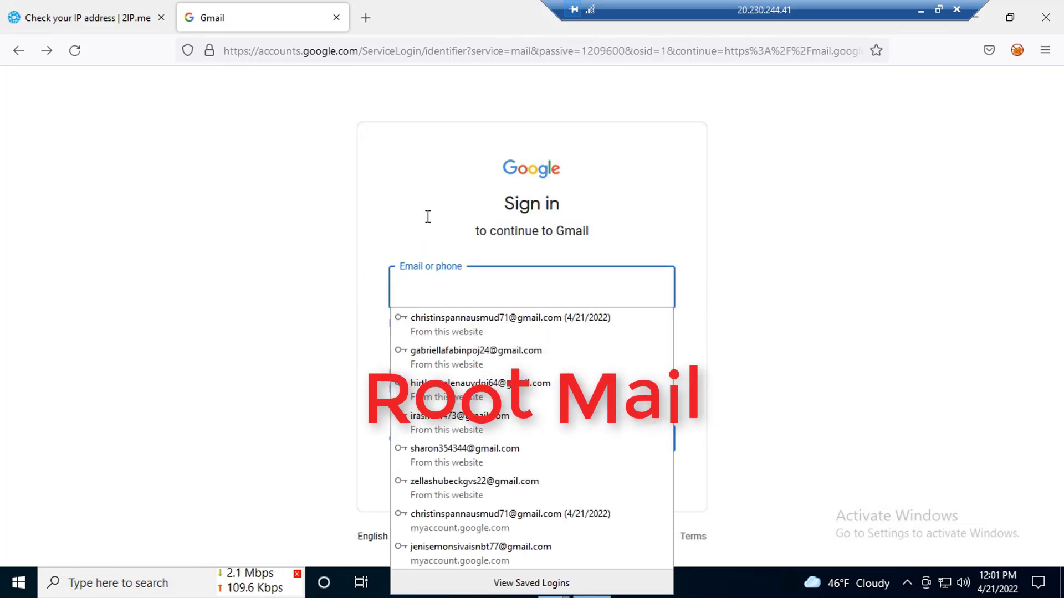
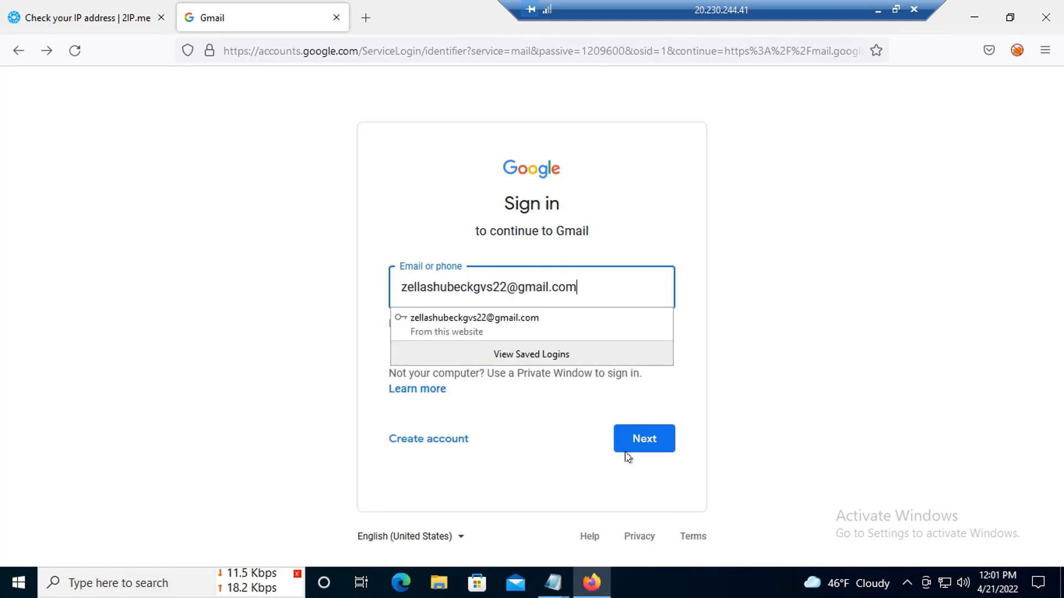
Step: Submit the re-entered account e-mail to reach the Google password page
{"action": "left_click", "coordinate": [641, 444]}
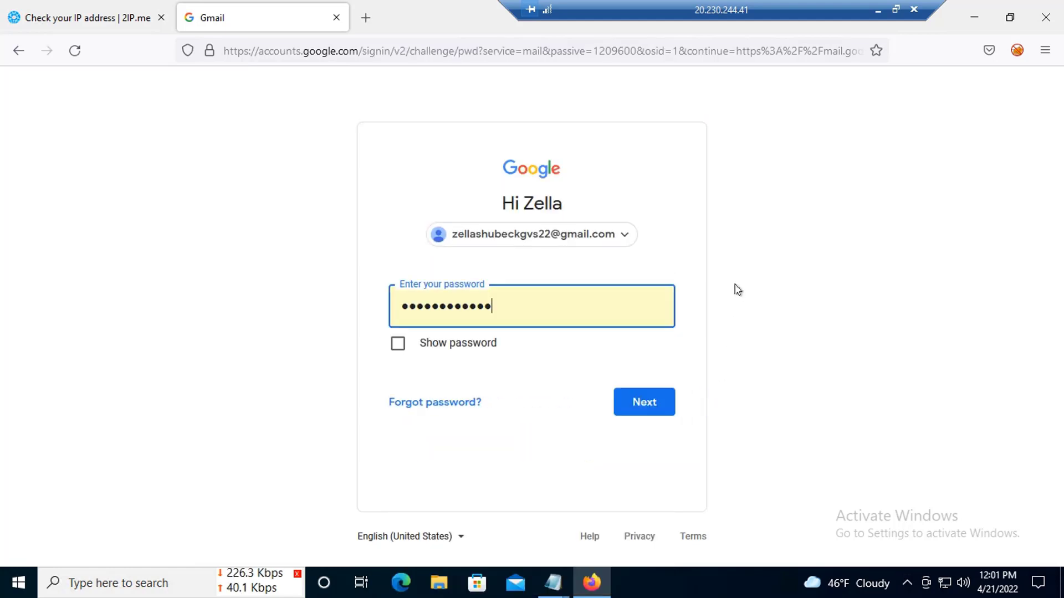
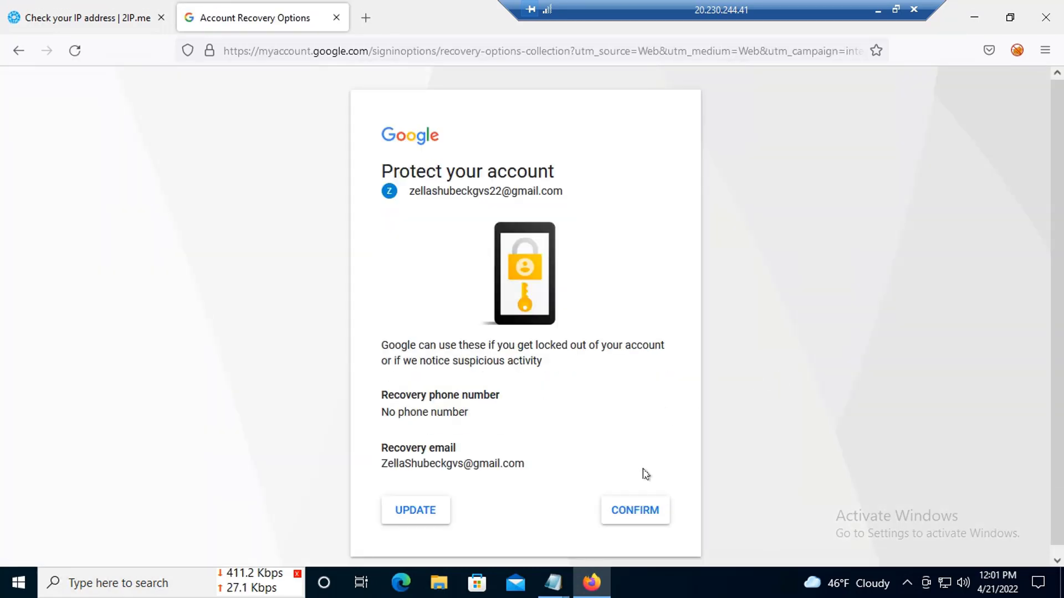
Step: Confirm the existing recovery options to finish signing in and reach the Gmail inbox
{"action": "left_click", "coordinate": [633, 516]}
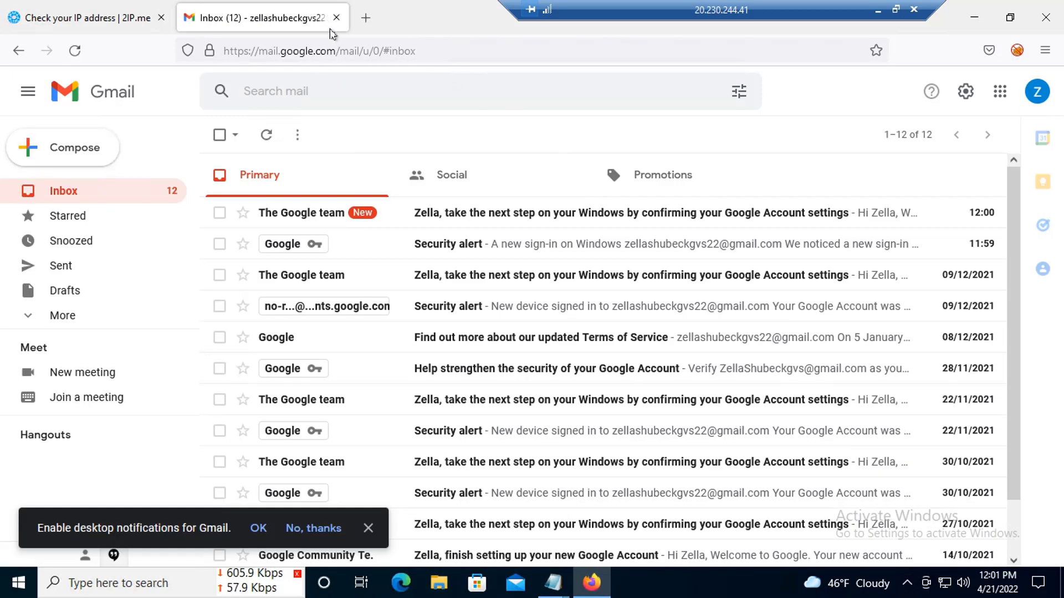
{"action": "left_click", "coordinate": [365, 19]}
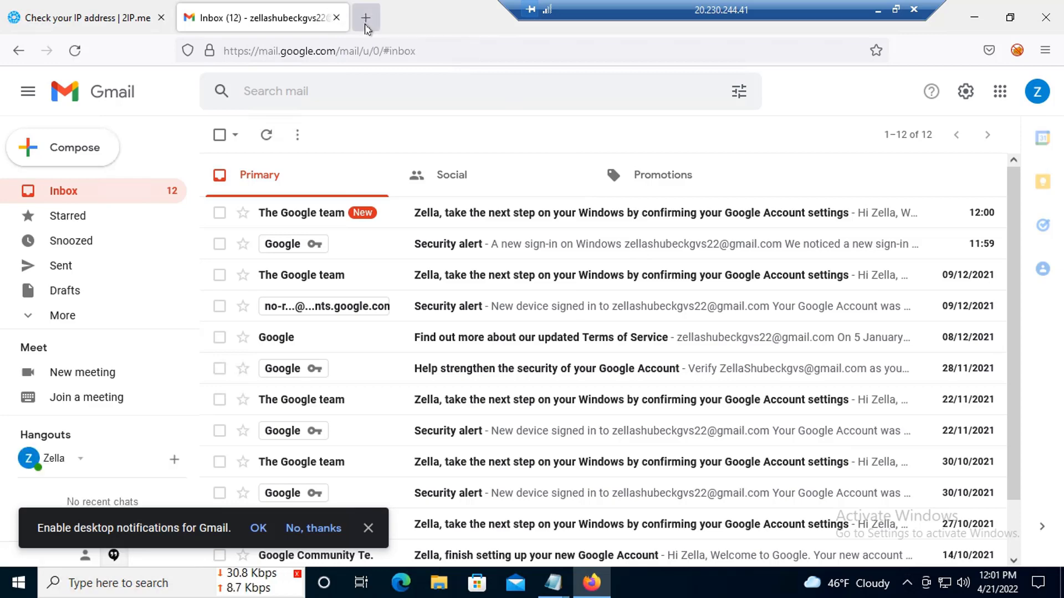
Step: Go to voice.google.com and claim the fourth Selbyville, DE (302) number offered
{"action": "type", "text": "voice.google.com/"}
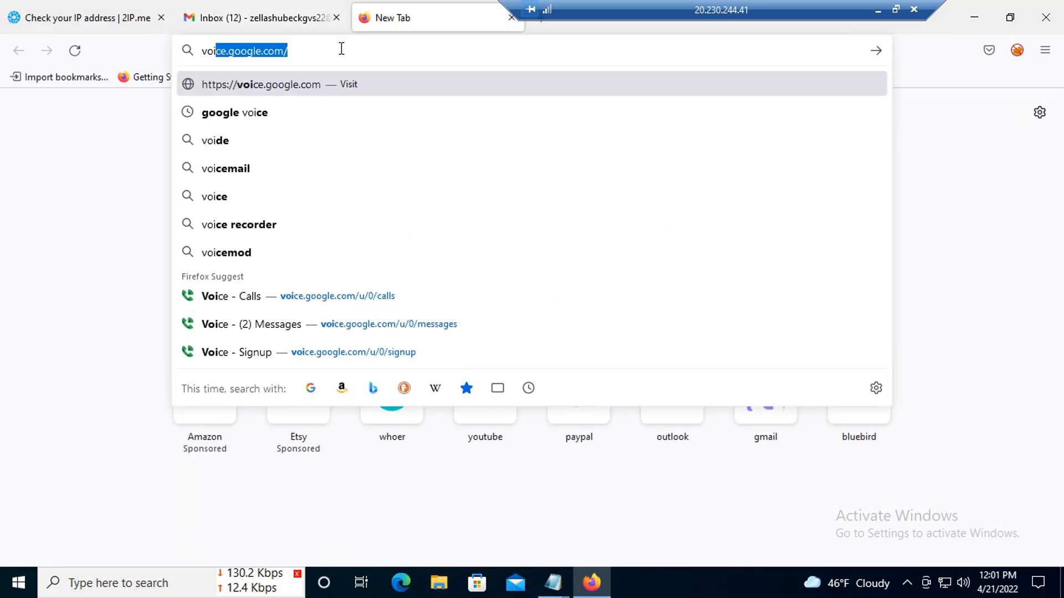
{"action": "key", "text": "Return"}
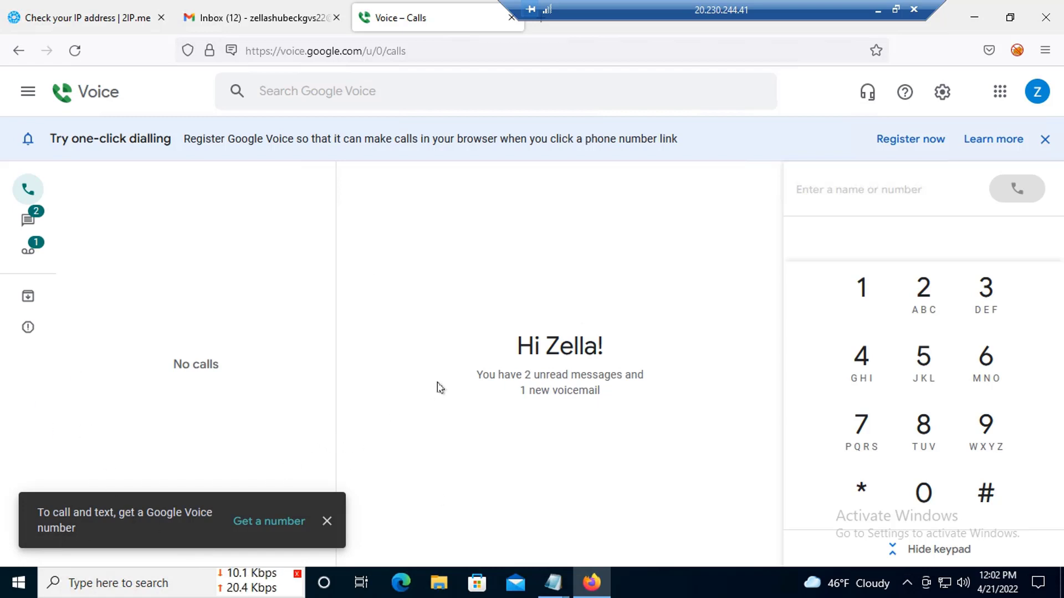
{"action": "left_click", "coordinate": [258, 527]}
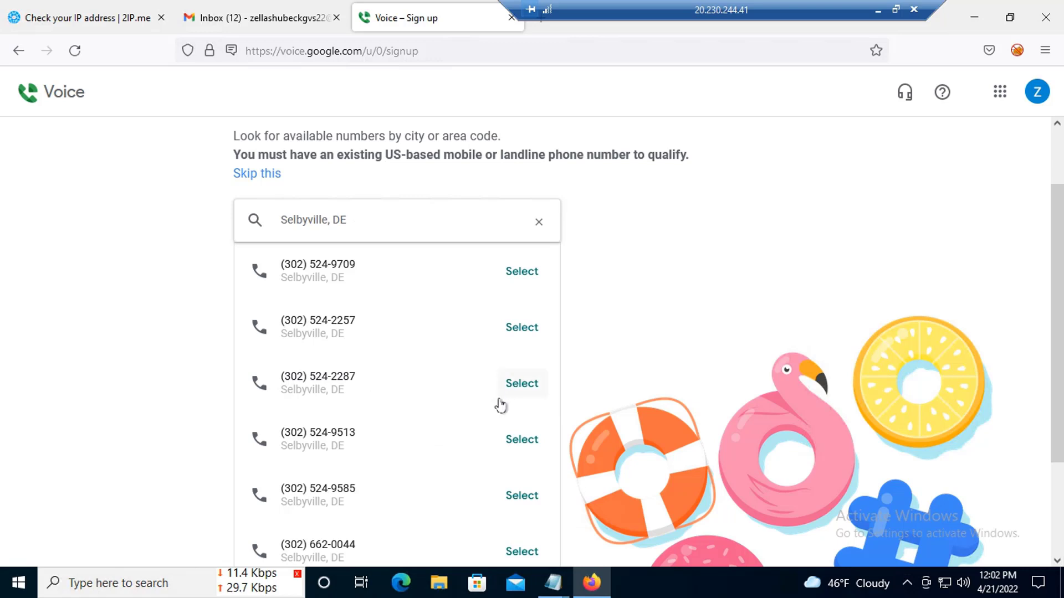
{"action": "left_click", "coordinate": [512, 442]}
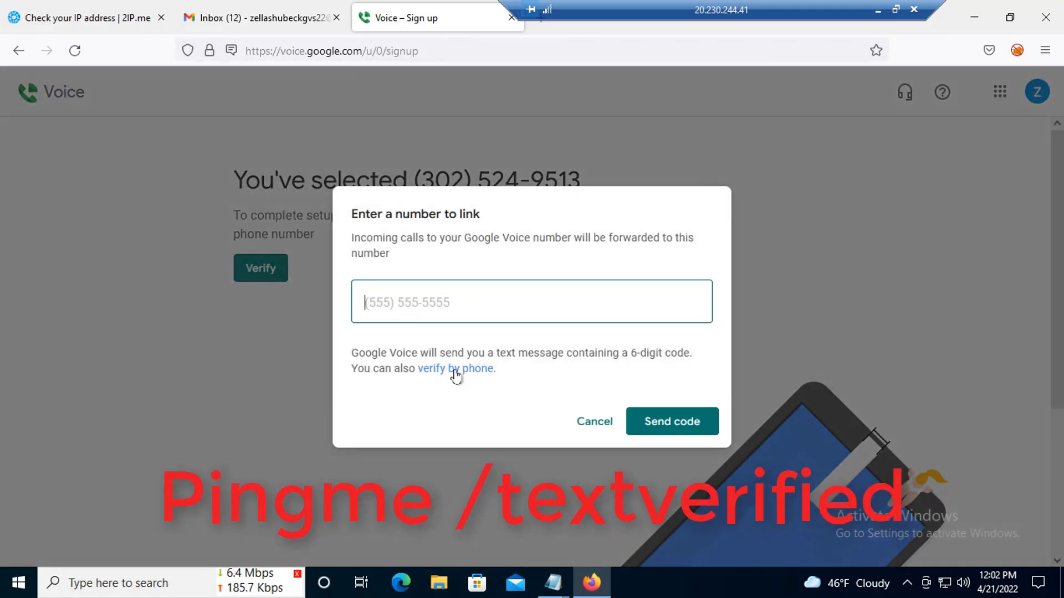
Step: Choose phone-call verification, enter the phone number to link, and confirm the verification call
{"action": "left_click", "coordinate": [456, 369]}
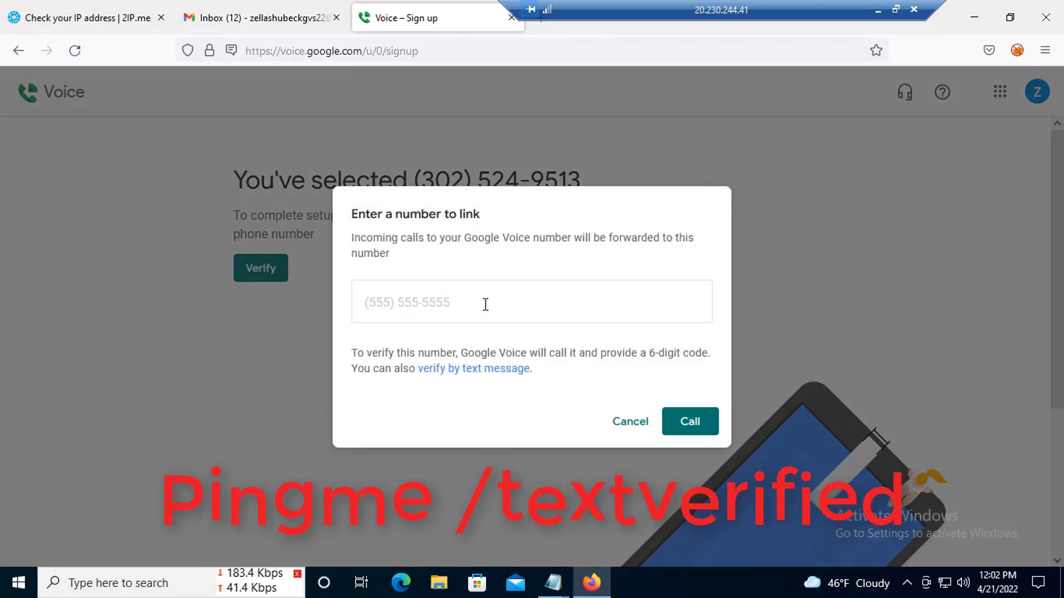
{"action": "left_click", "coordinate": [486, 304]}
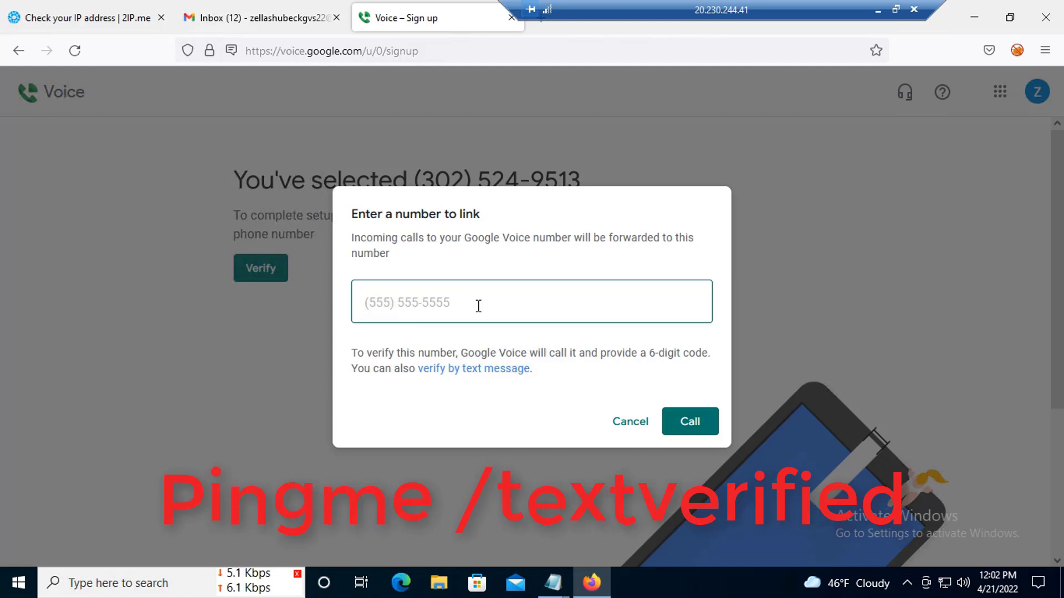
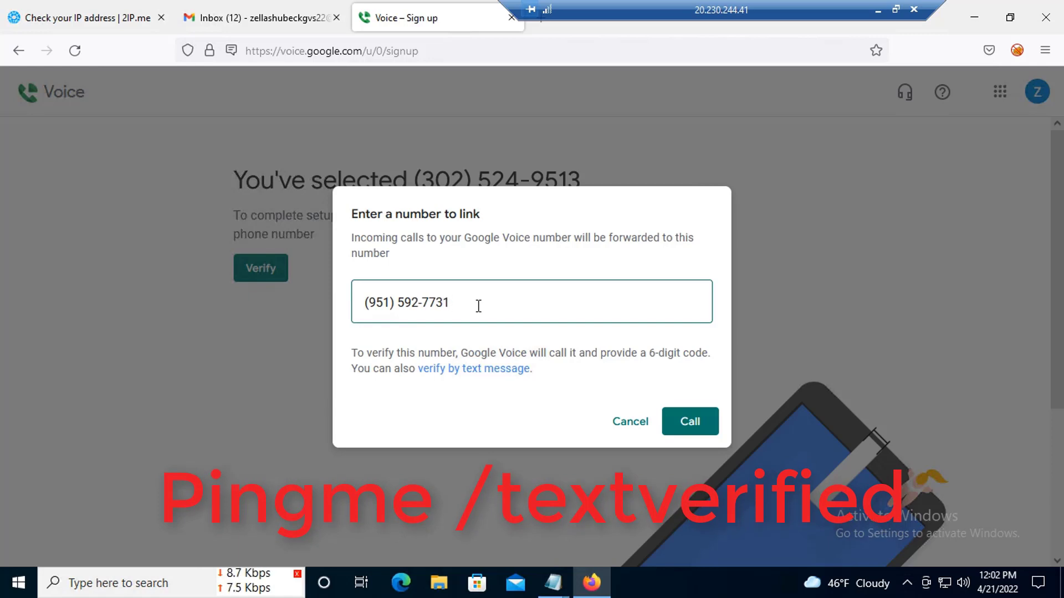
{"action": "left_click", "coordinate": [691, 426]}
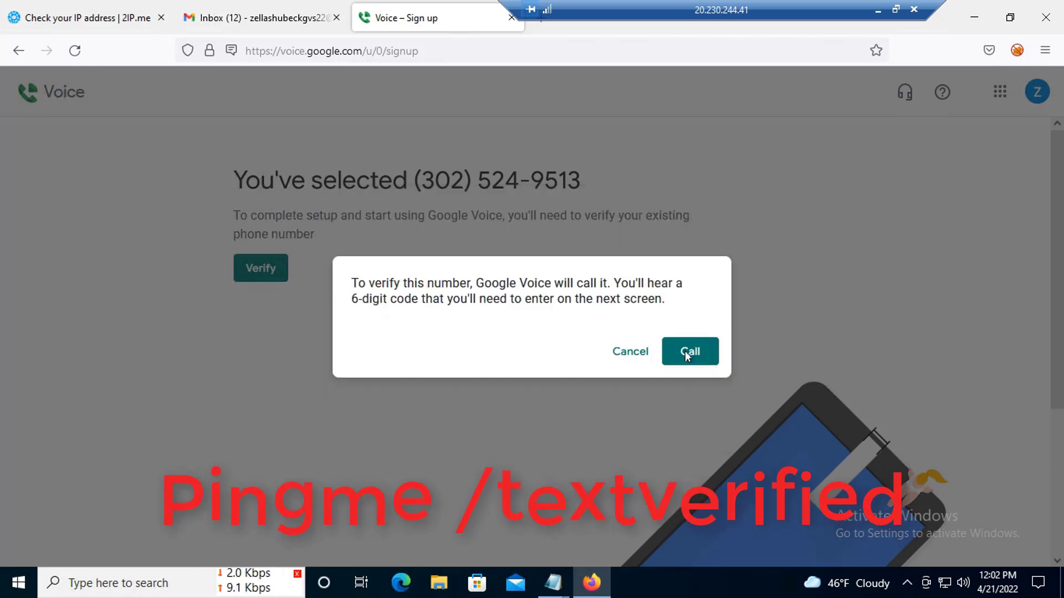
{"action": "left_click", "coordinate": [689, 351]}
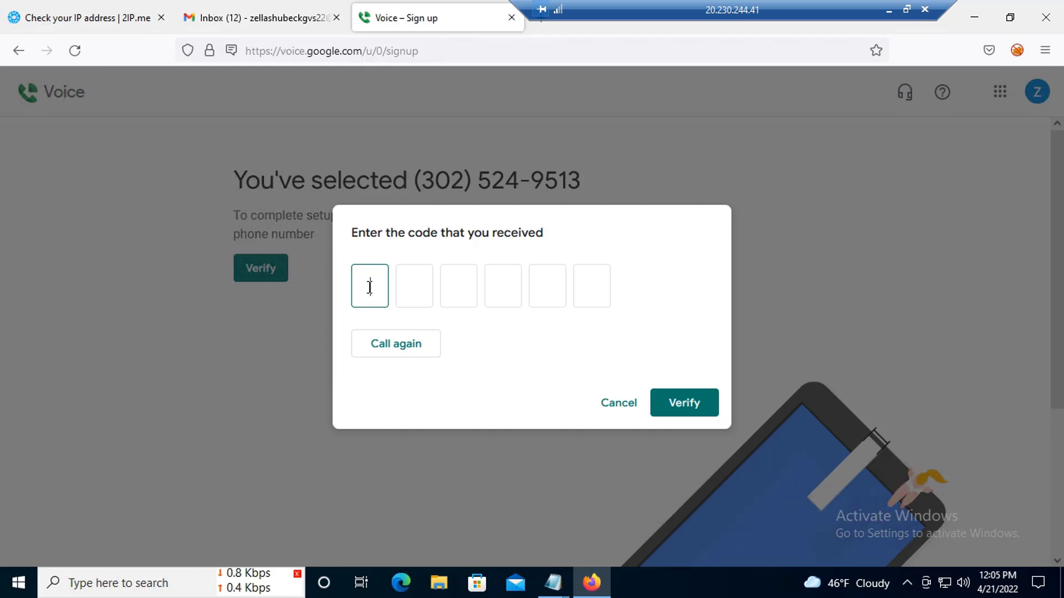
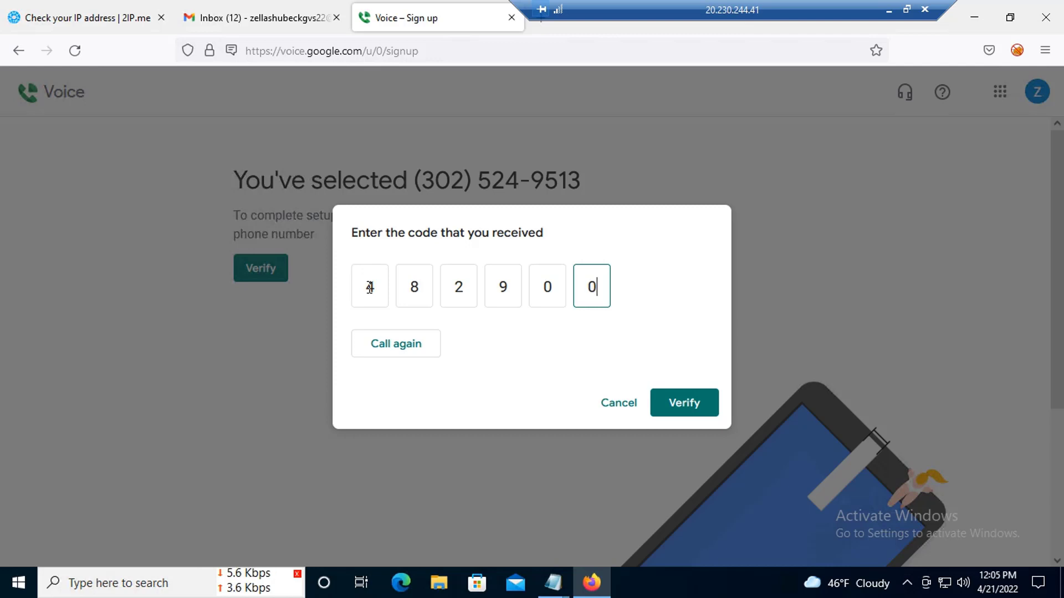
Step: Submit the six-digit verification code and finish both confirmations to land on the Calls page
{"action": "left_click", "coordinate": [679, 401]}
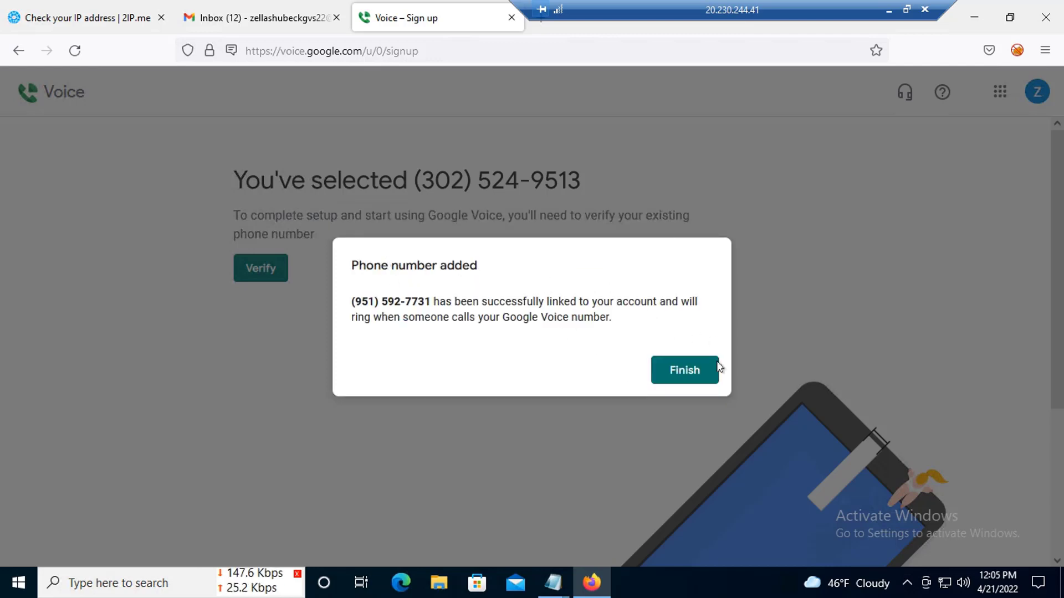
{"action": "left_click", "coordinate": [682, 375]}
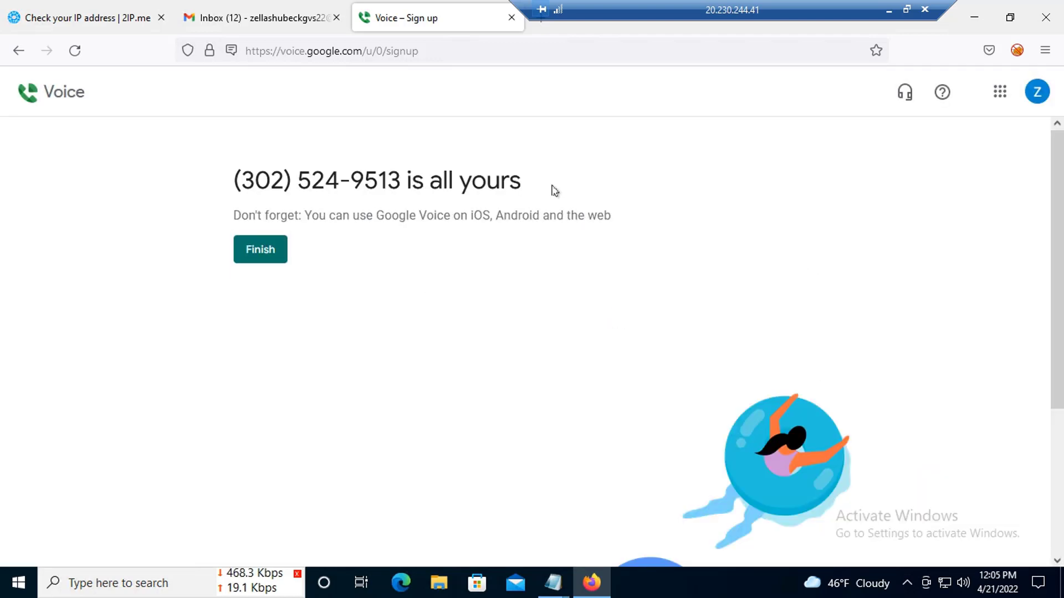
{"action": "left_click_drag", "start_coordinate": [227, 181], "coordinate": [573, 196]}
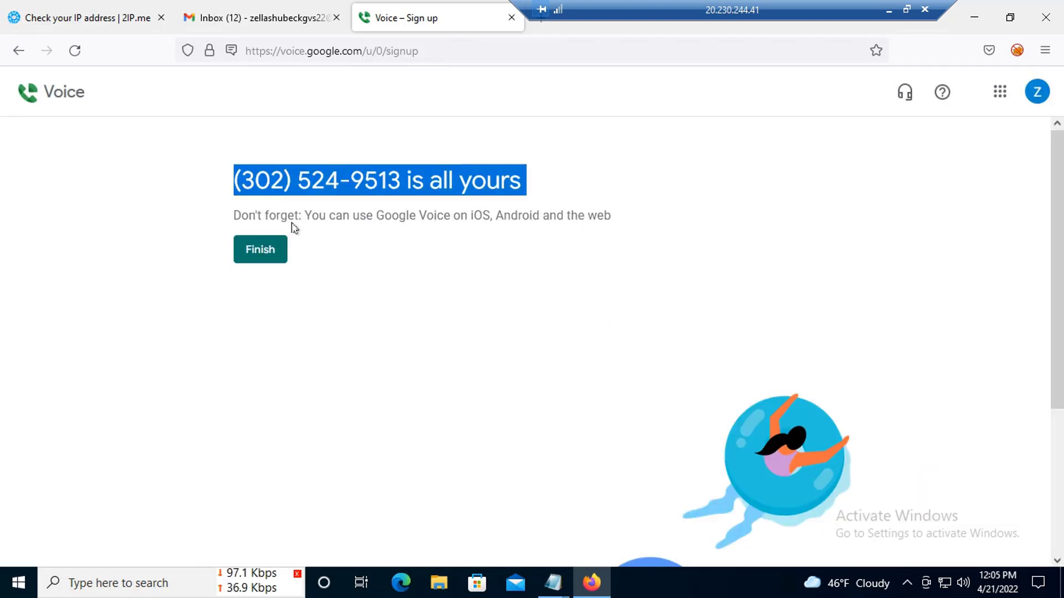
{"action": "left_click", "coordinate": [266, 257]}
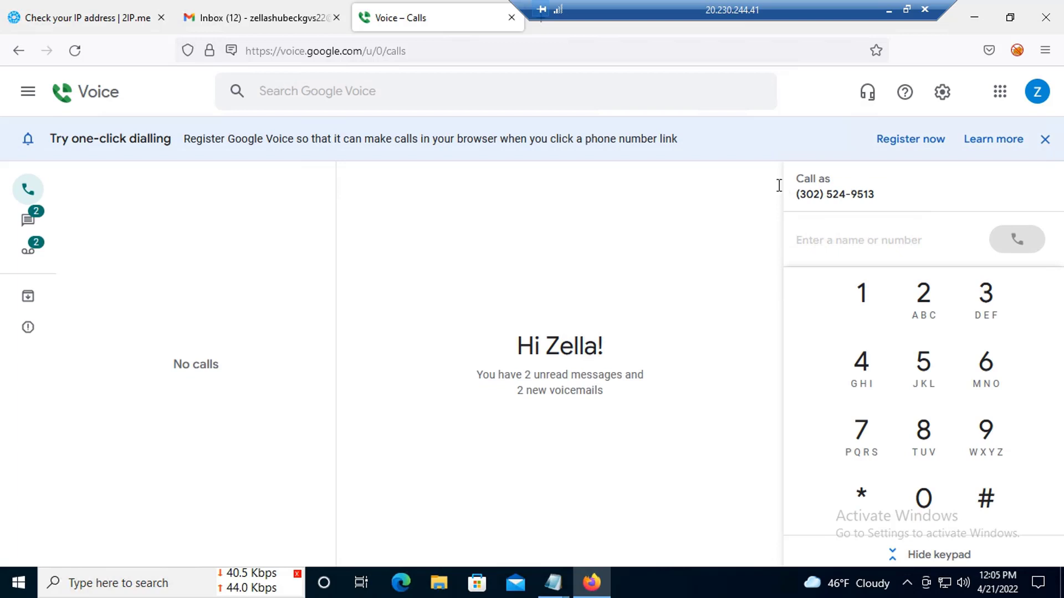
{"action": "left_click_drag", "start_coordinate": [778, 185], "coordinate": [729, 71]}
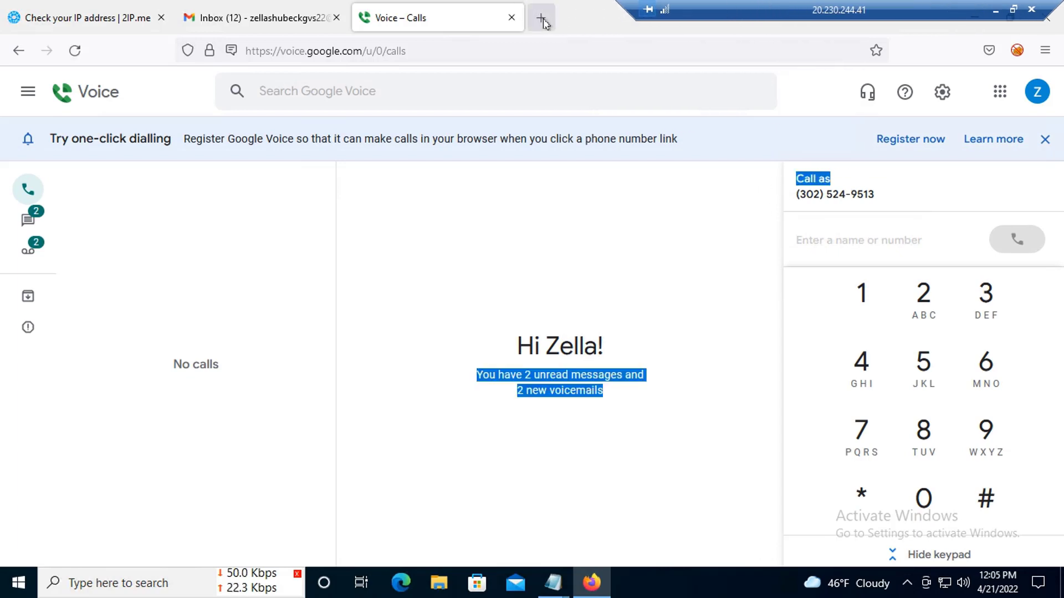
Step: Search 'today date' to show Thursday, April 21, 2022, in a separate window over Voice
{"action": "left_click", "coordinate": [542, 19]}
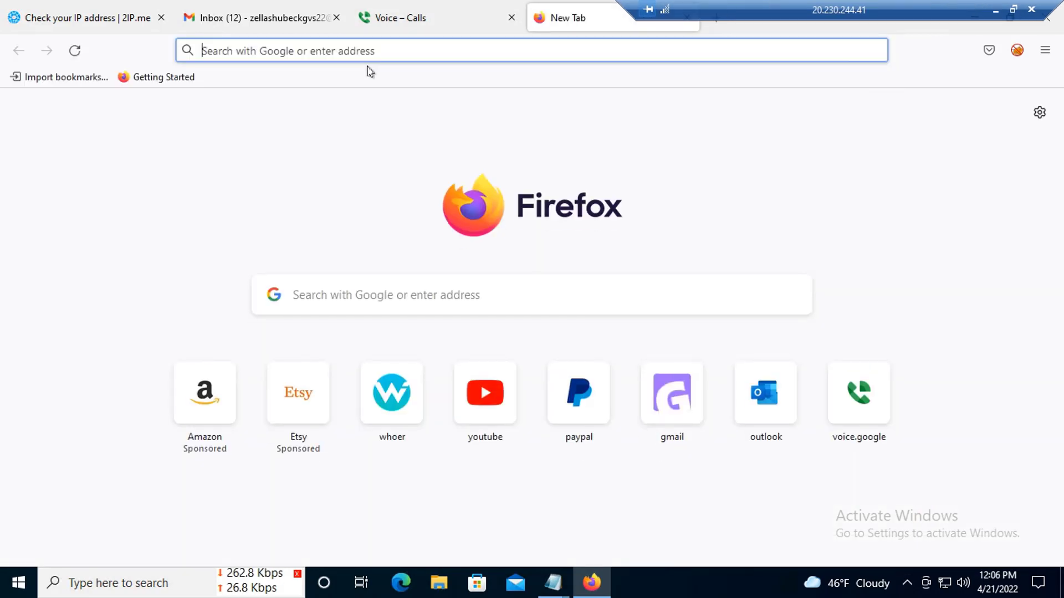
{"action": "type", "text": "today dat"}
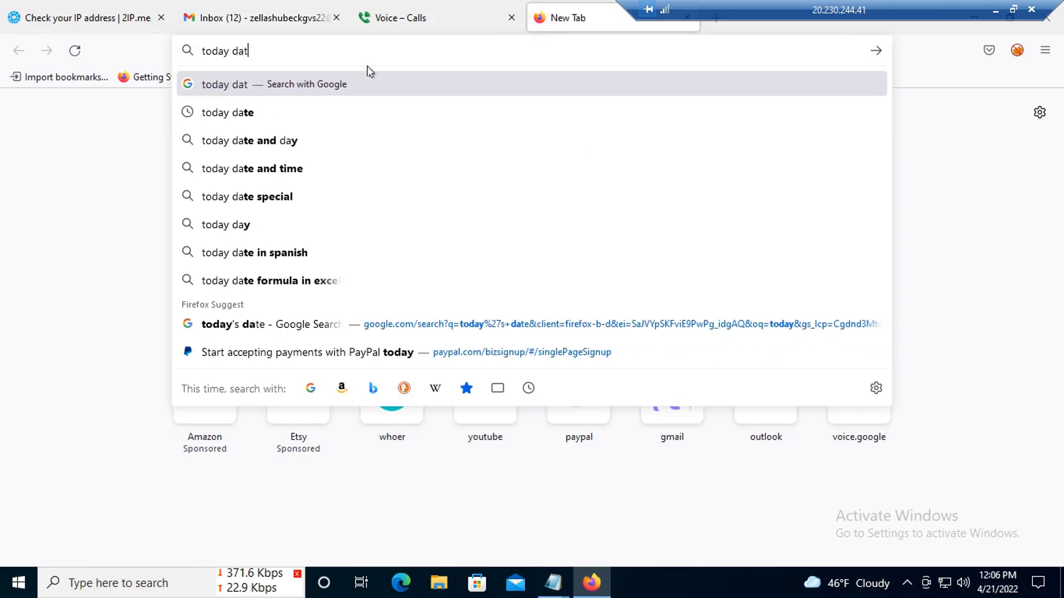
{"action": "type", "text": "e"}
{"action": "key", "text": "Return"}
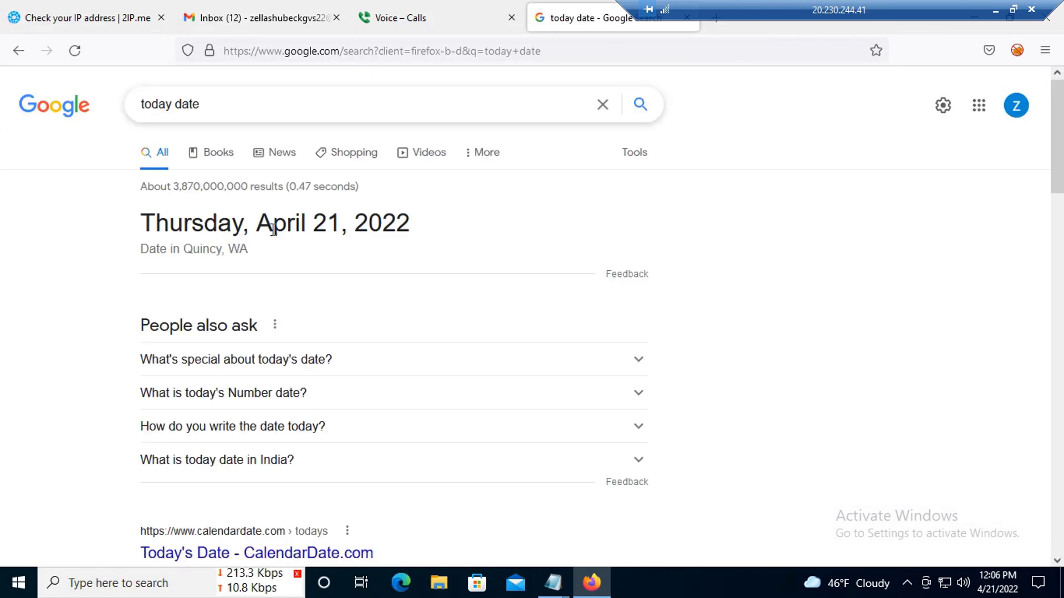
{"action": "triple_click", "coordinate": [447, 206]}
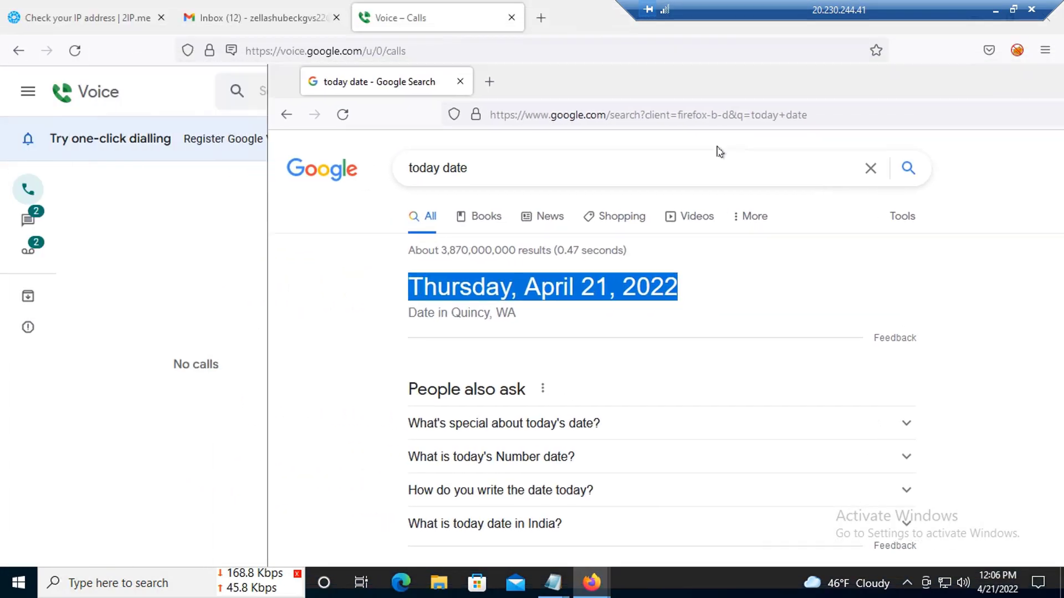
{"action": "left_click_drag", "start_coordinate": [557, 302], "coordinate": [594, 239]}
{"action": "left_click_drag", "start_coordinate": [742, 242], "coordinate": [409, 251]}
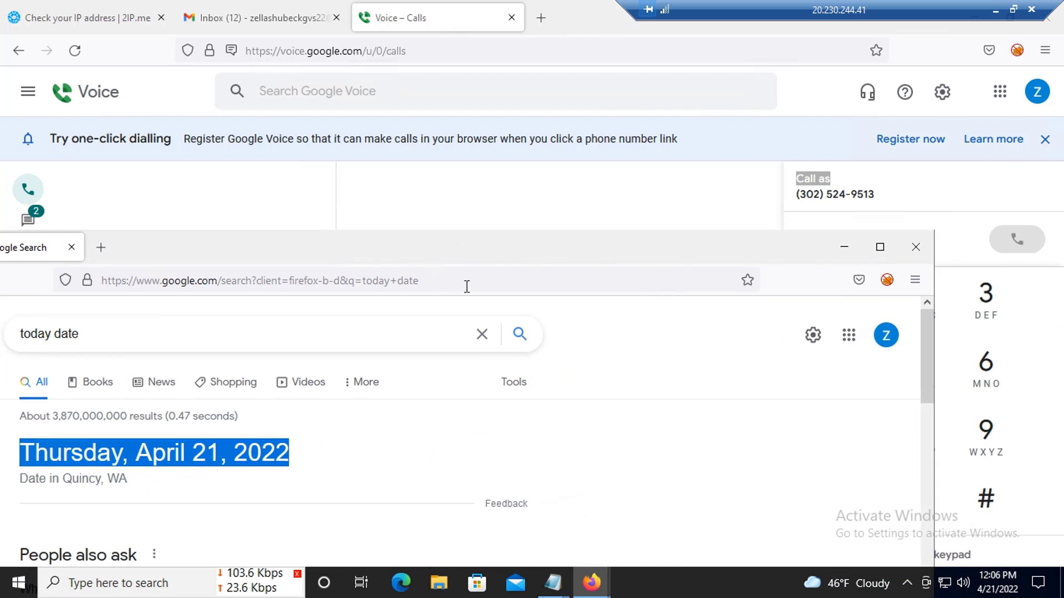
Step: Close the date window and subscribe to the Fast Solution 24 channel on YouTube
{"action": "left_click", "coordinate": [915, 247]}
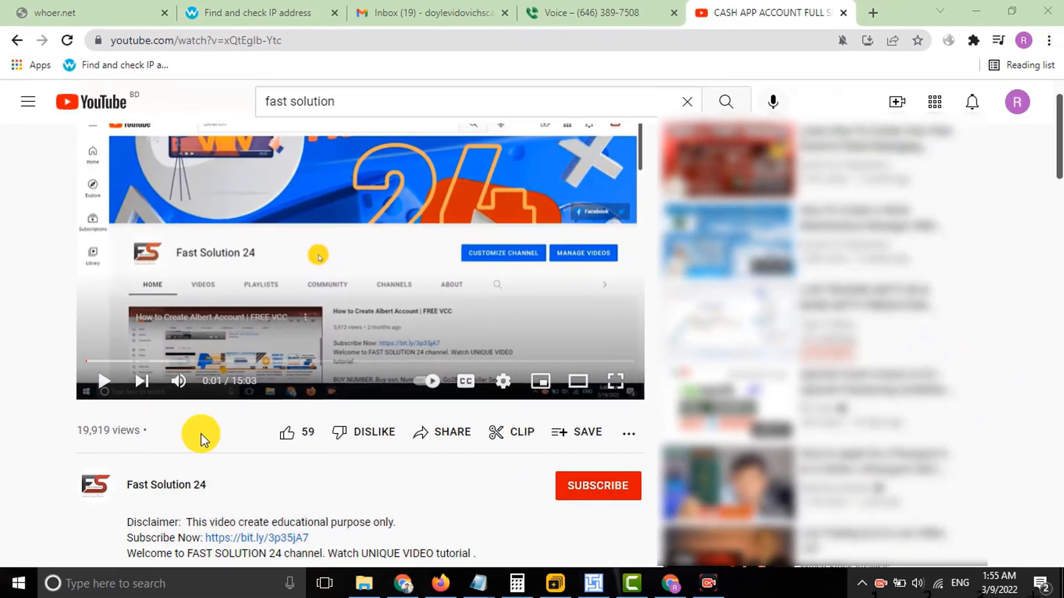
{"action": "left_click", "coordinate": [584, 490]}
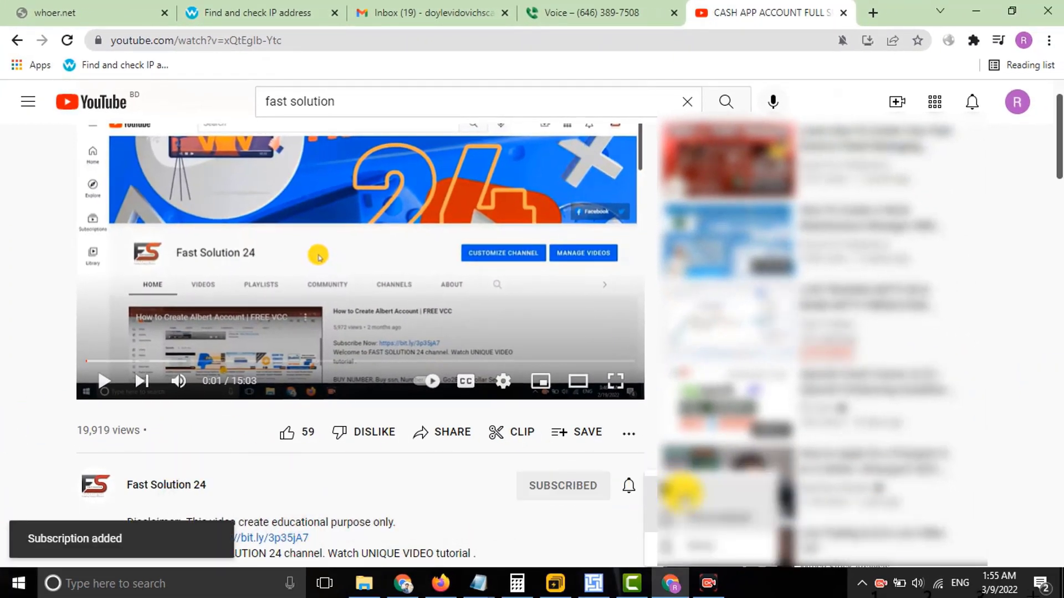